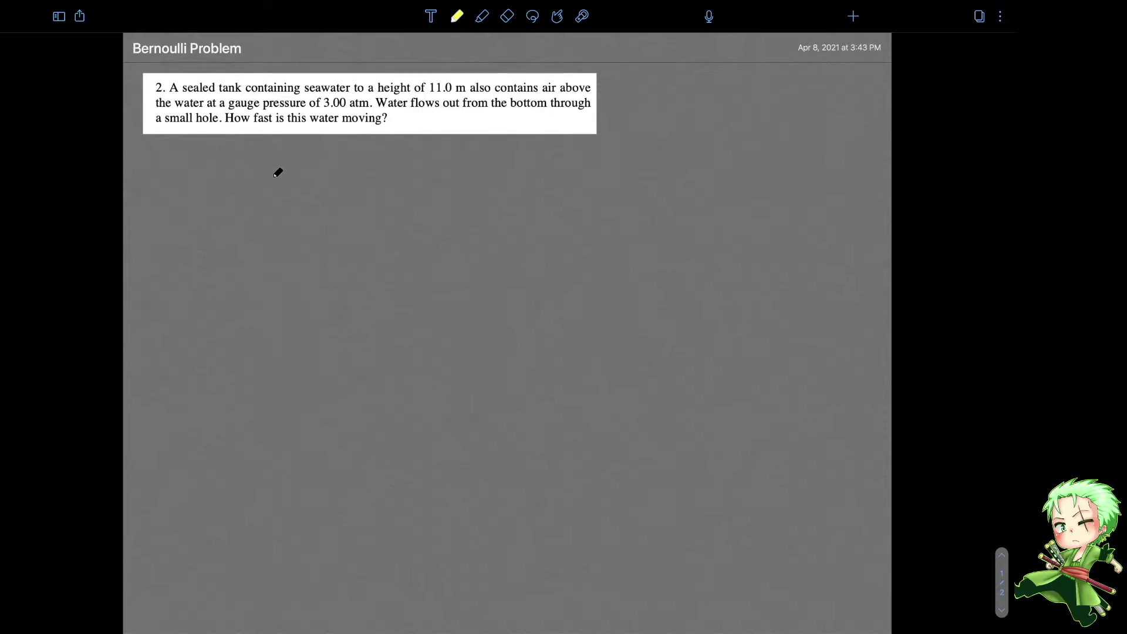
# Draw the tank's left wall, elliptical top and curved lid, plus a height arrow on the left.
pyautogui.moveTo(285, 172); pyautogui.dragTo(288, 258)
pyautogui.moveTo(285, 173); pyautogui.dragTo(377, 162)
pyautogui.moveTo(287, 172)
pyautogui.mouseDown()
pyautogui.moveTo(378, 162)
pyautogui.moveTo(383, 256)
pyautogui.mouseUp()
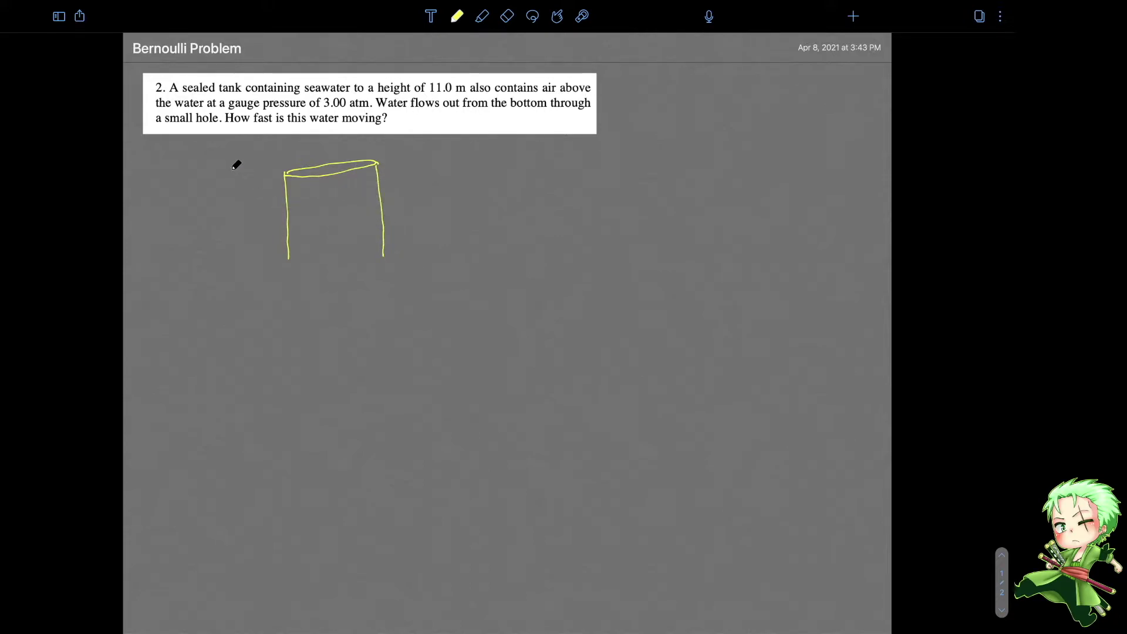
pyautogui.moveTo(232, 171)
pyautogui.mouseDown()
pyautogui.moveTo(242, 167)
pyautogui.moveTo(244, 264)
pyautogui.mouseUp()
pyautogui.moveTo(284, 172)
pyautogui.mouseDown()
pyautogui.moveTo(291, 153)
pyautogui.moveTo(332, 148)
pyautogui.moveTo(375, 150)
pyautogui.moveTo(376, 166)
pyautogui.mouseUp()
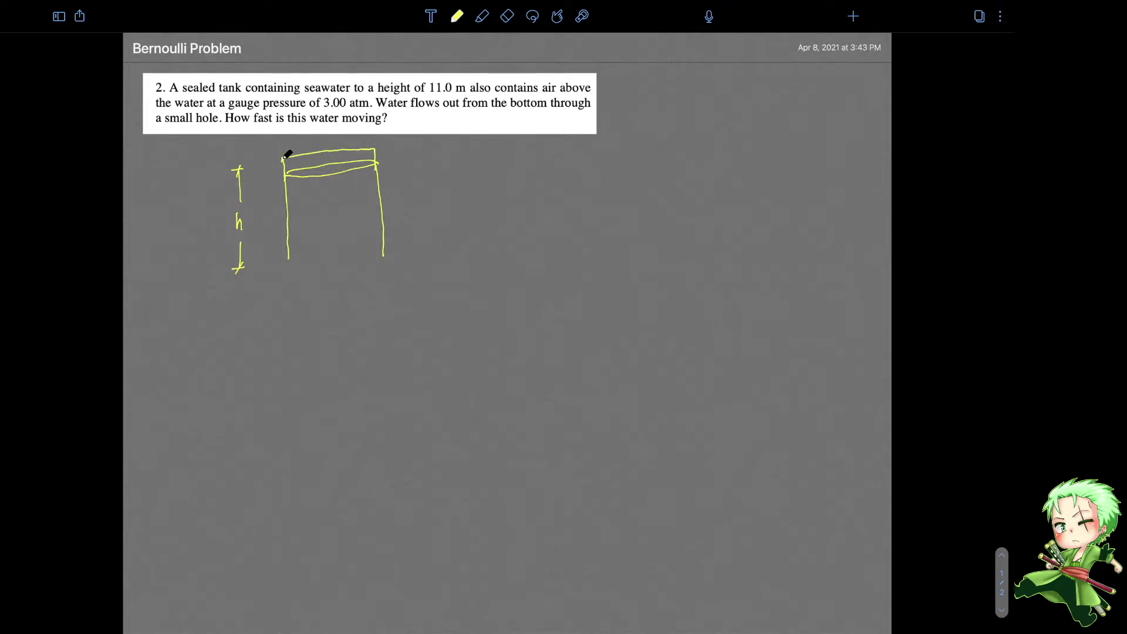
pyautogui.moveTo(288, 154); pyautogui.dragTo(376, 148)
pyautogui.moveTo(283, 157); pyautogui.dragTo(375, 150)
# Label the lid P= 3atm with a leader line, then draw the tank bottom with a hole dot.
pyautogui.moveTo(378, 158); pyautogui.dragTo(414, 149)
pyautogui.moveTo(407, 154); pyautogui.dragTo(445, 157)
pyautogui.moveTo(441, 152); pyautogui.dragTo(448, 151)
pyautogui.moveTo(449, 151); pyautogui.dragTo(450, 157)
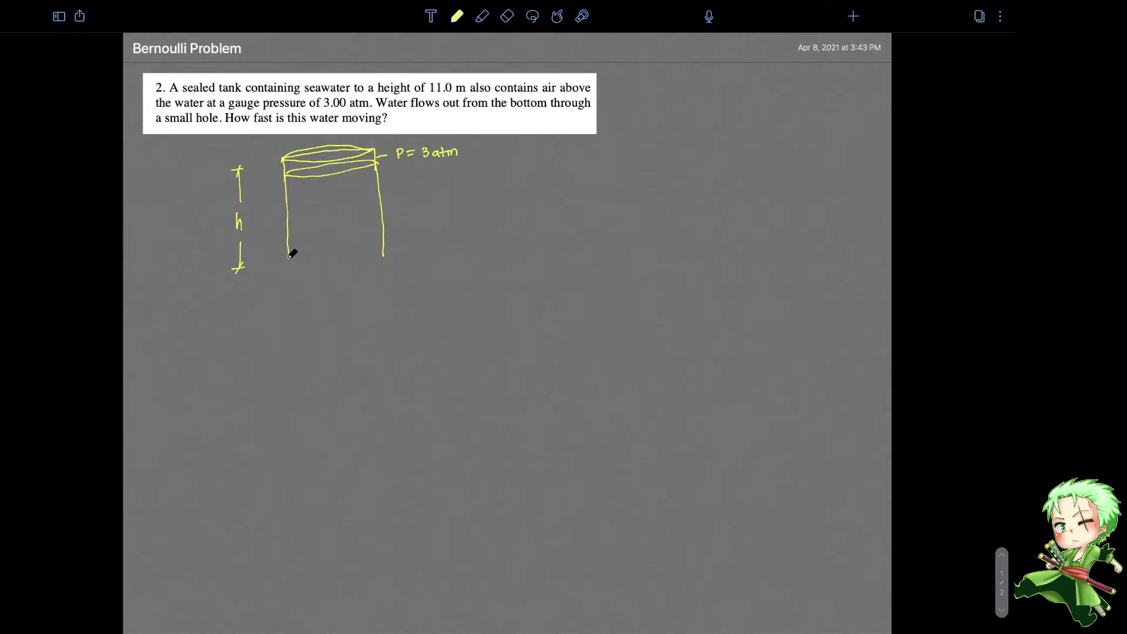
pyautogui.moveTo(293, 257); pyautogui.dragTo(383, 255)
pyautogui.moveTo(336, 255); pyautogui.dragTo(337, 256)
# Draw red dashed levels at the tank bottom (1) and top (2), then return to yellow ink.
pyautogui.click(456, 16)
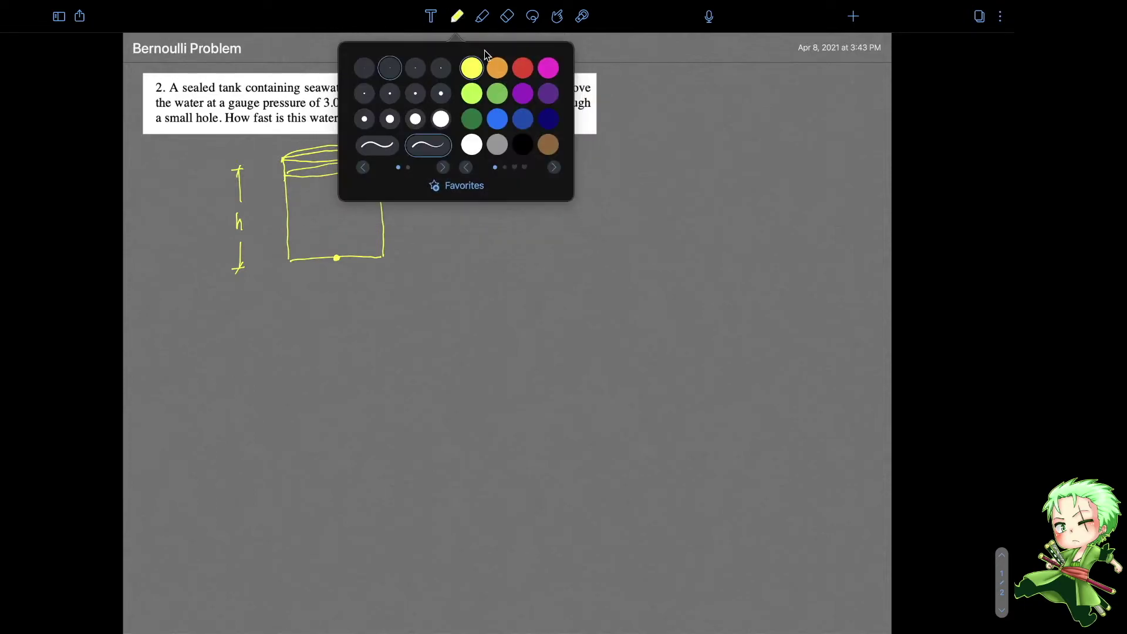
pyautogui.click(522, 68)
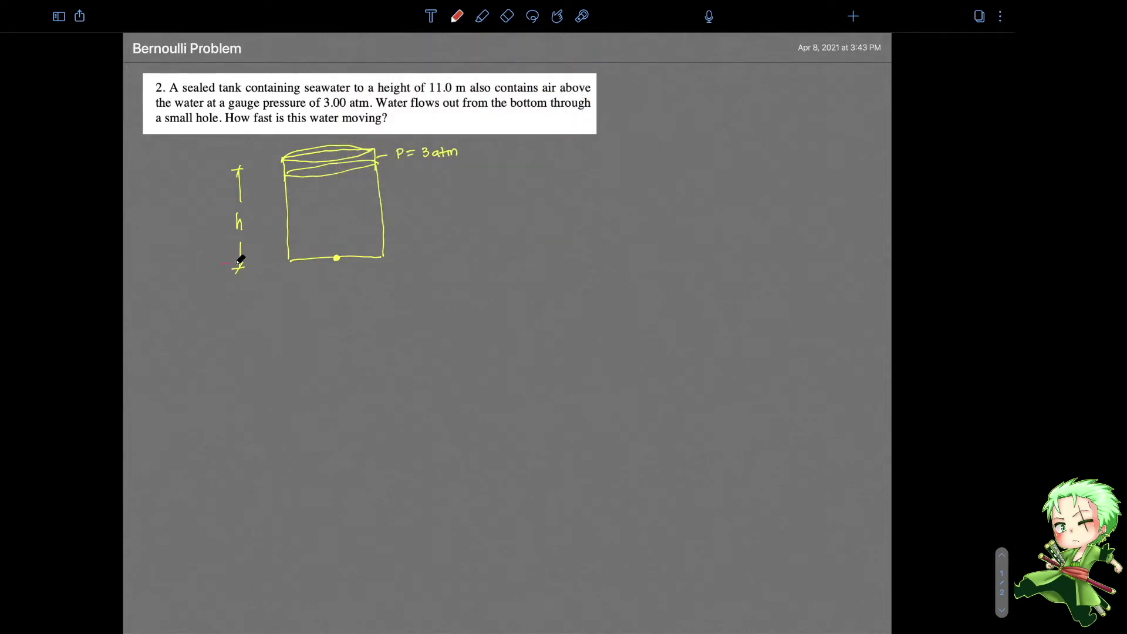
pyautogui.moveTo(259, 266); pyautogui.dragTo(285, 264)
pyautogui.moveTo(171, 170); pyautogui.dragTo(194, 168)
pyautogui.moveTo(201, 167); pyautogui.dragTo(270, 160)
pyautogui.moveTo(462, 151); pyautogui.dragTo(479, 149)
pyautogui.moveTo(485, 149); pyautogui.dragTo(489, 148)
pyautogui.moveTo(495, 149); pyautogui.dragTo(539, 157)
pyautogui.click(457, 16)
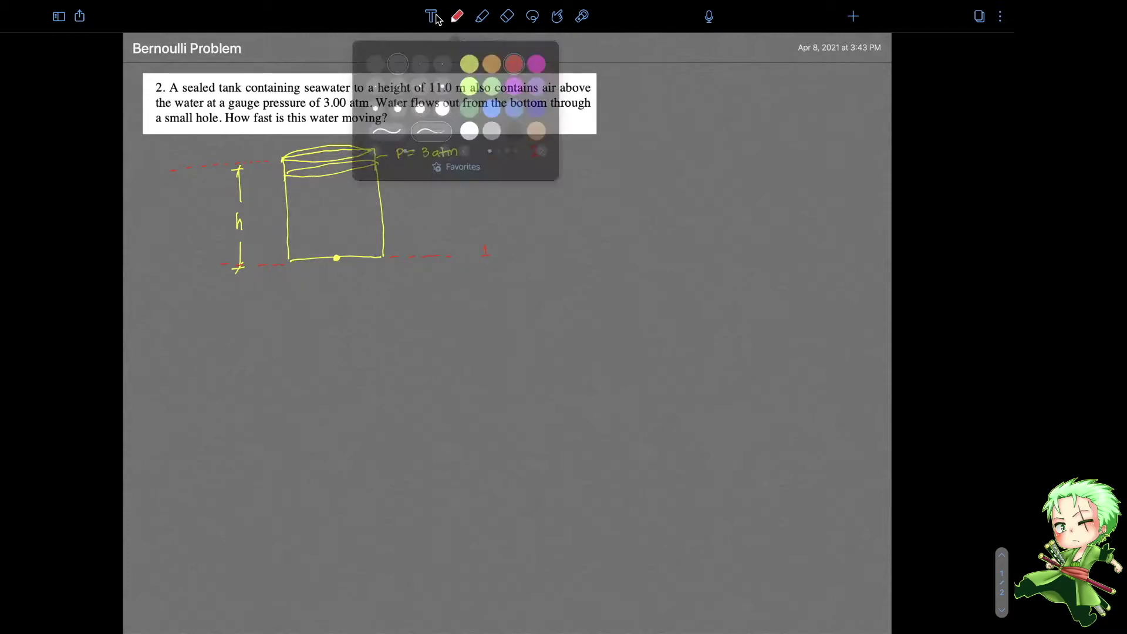
pyautogui.click(472, 68)
# Write 'B.E' and P + ½ρV + ρgh = constant below the sketch, erasing a stray ½.
pyautogui.scroll(-2, 406, 254)
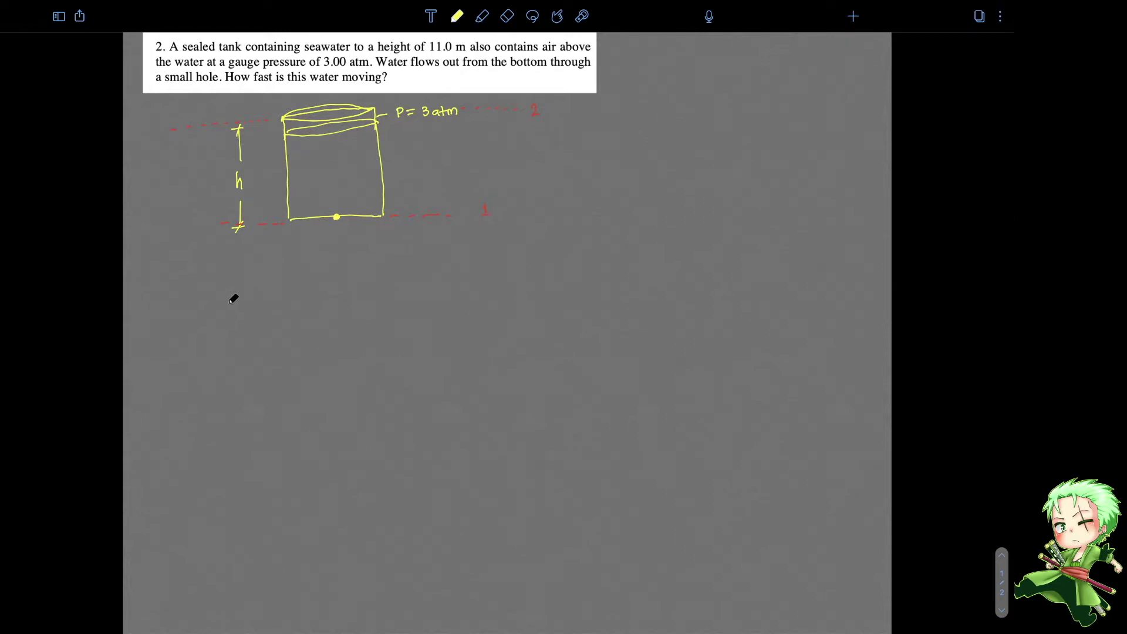
pyautogui.scroll(1, 234, 295)
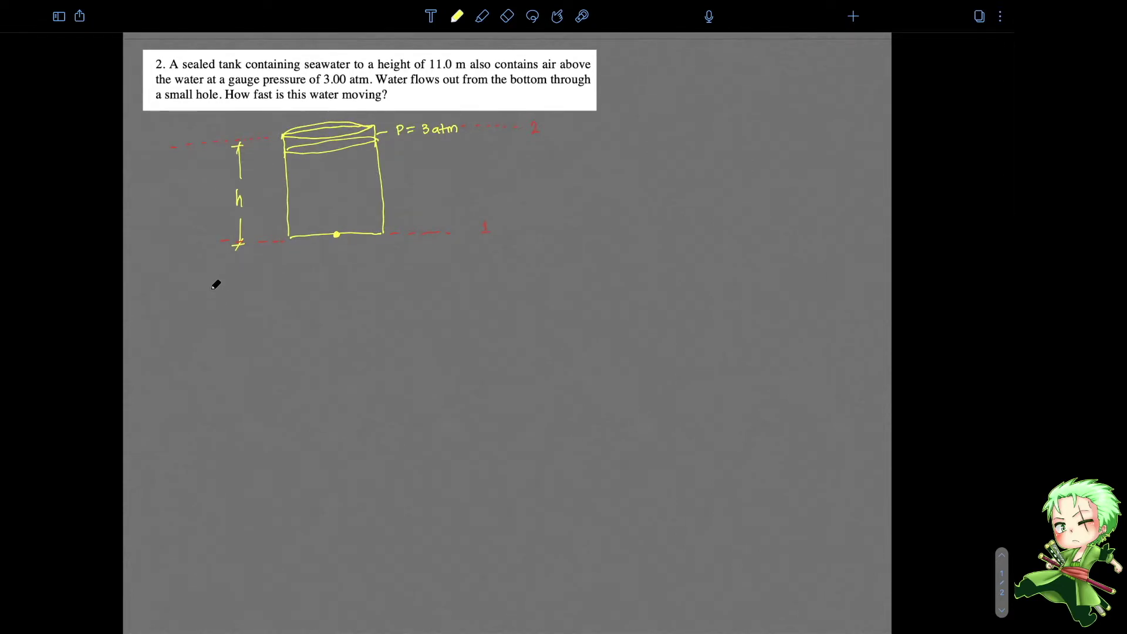
pyautogui.moveTo(146, 274)
pyautogui.mouseDown()
pyautogui.moveTo(149, 284)
pyautogui.moveTo(170, 272)
pyautogui.moveTo(196, 308)
pyautogui.moveTo(240, 299)
pyautogui.moveTo(254, 320)
pyautogui.moveTo(274, 292)
pyautogui.moveTo(304, 298)
pyautogui.mouseUp()
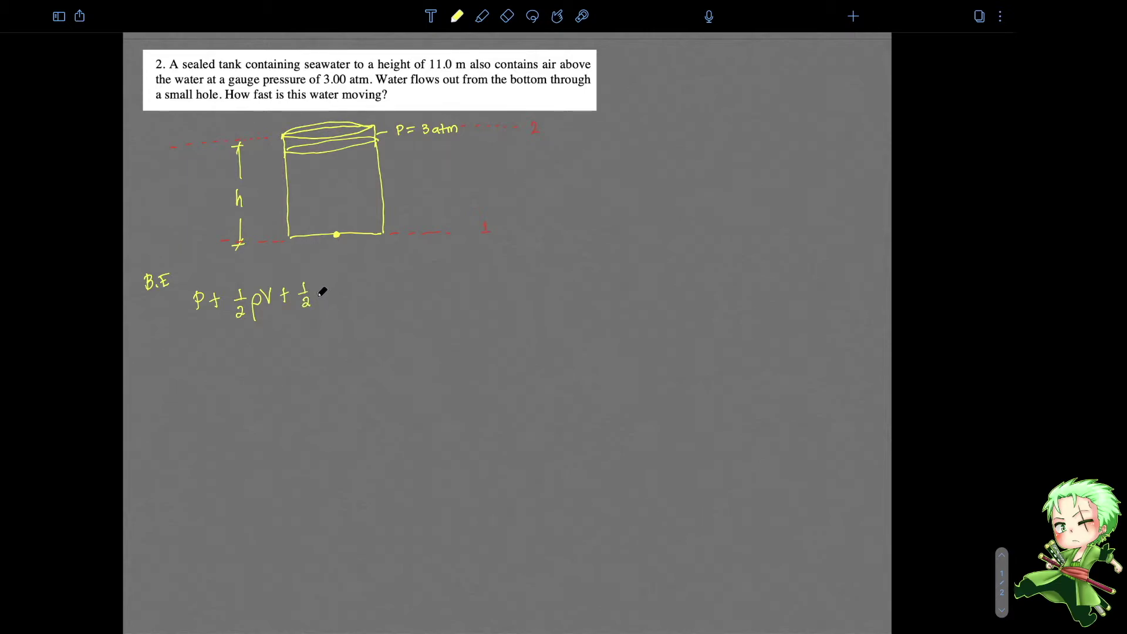
pyautogui.click(507, 16)
pyautogui.moveTo(318, 321)
pyautogui.mouseDown()
pyautogui.moveTo(299, 288)
pyautogui.moveTo(314, 305)
pyautogui.moveTo(321, 280)
pyautogui.moveTo(327, 295)
pyautogui.mouseUp()
pyautogui.click(456, 15)
pyautogui.moveTo(340, 287); pyautogui.dragTo(400, 287)
pyautogui.moveTo(394, 280)
pyautogui.mouseDown()
pyautogui.moveTo(427, 287)
pyautogui.moveTo(430, 276)
pyautogui.mouseUp()
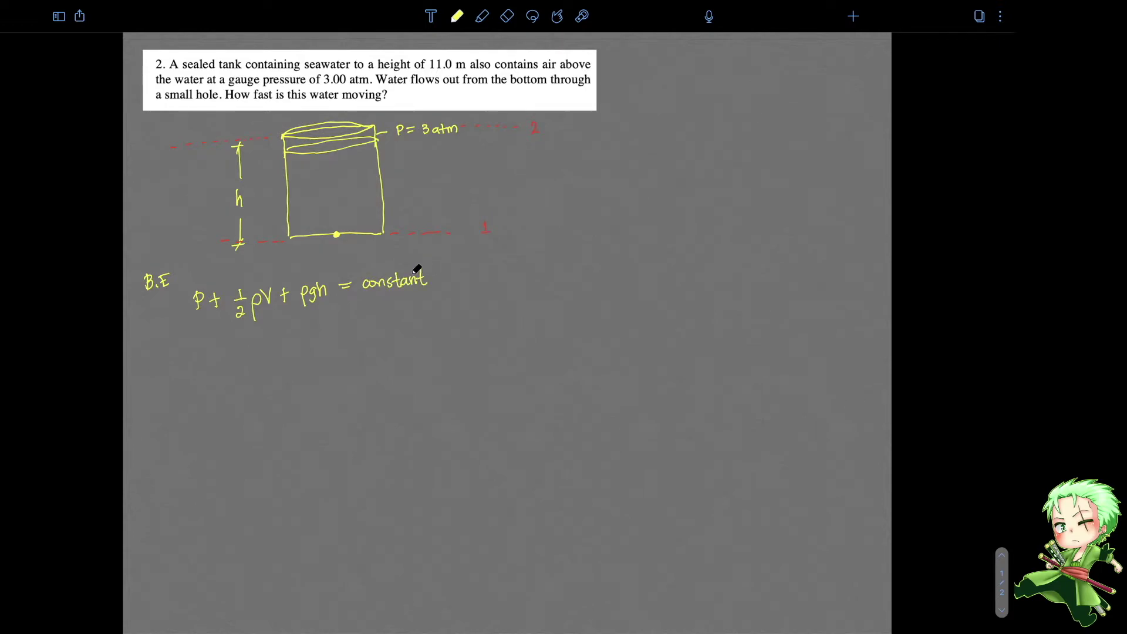
# Write the left side P₁ + ½ρ₁V₁² + ρ₁gh₁ on a new line.
pyautogui.scroll(-3, 392, 314)
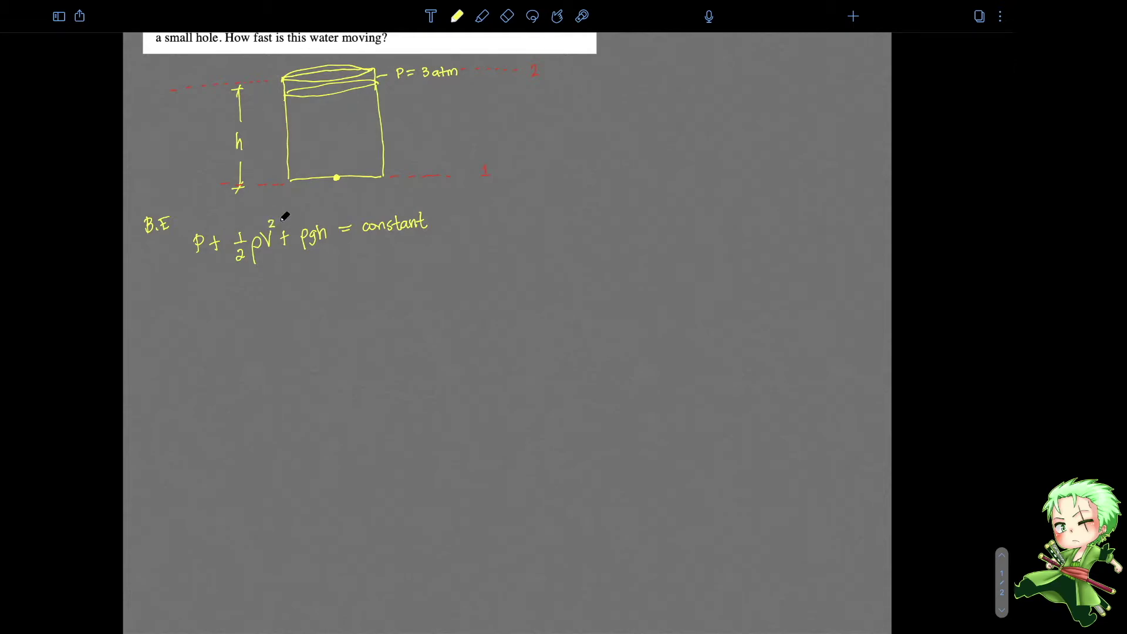
pyautogui.scroll(-2, 343, 280)
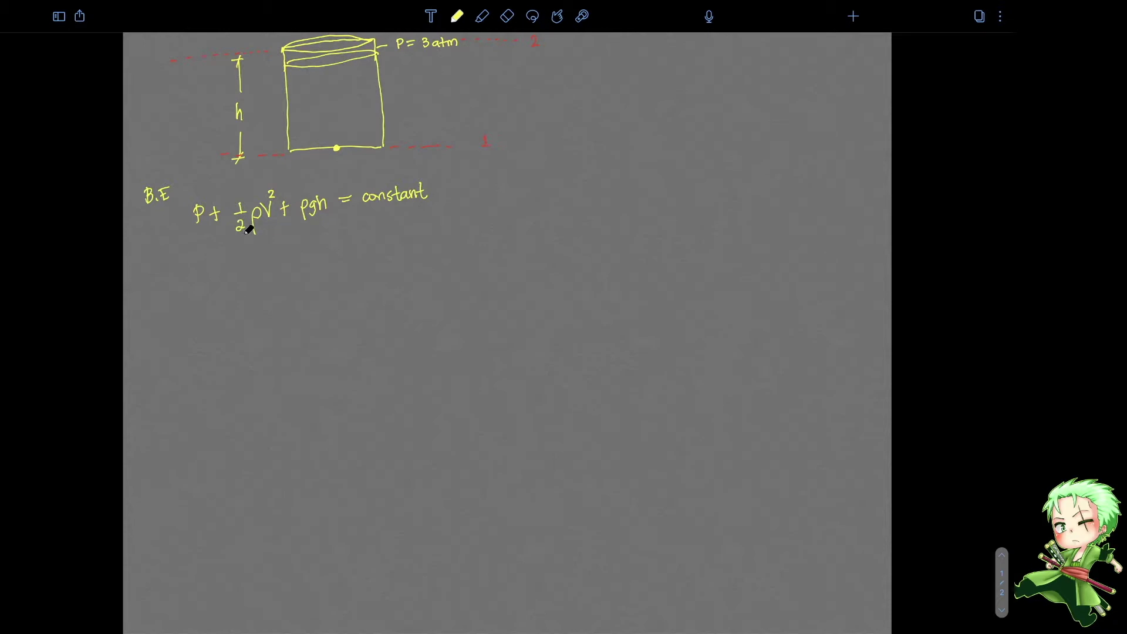
pyautogui.scroll(2, 223, 235)
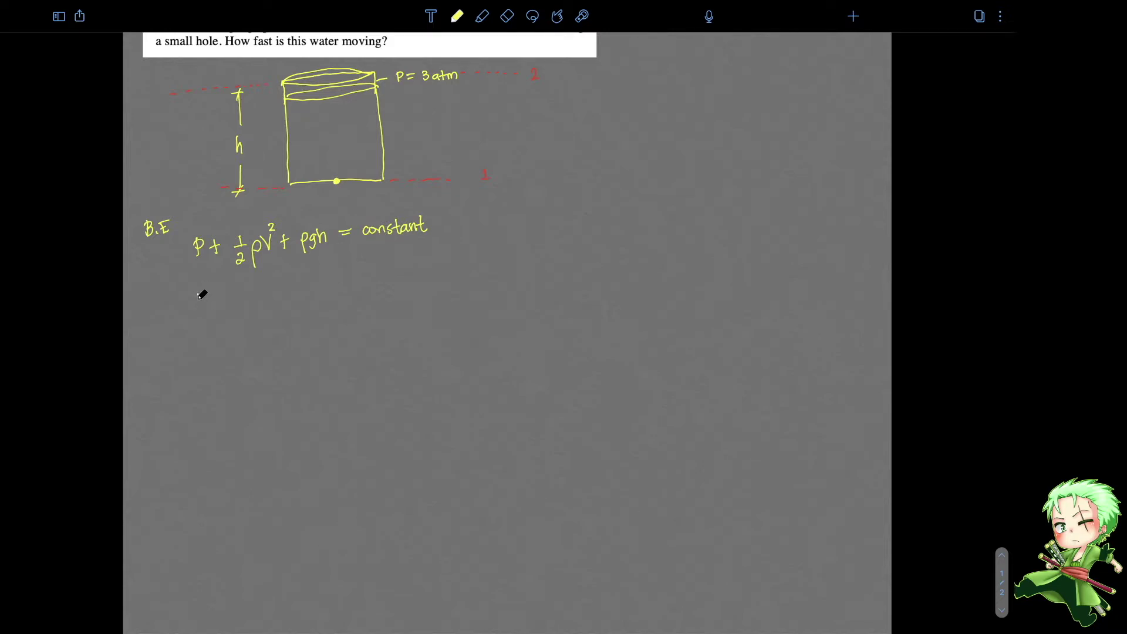
pyautogui.moveTo(197, 294)
pyautogui.mouseDown()
pyautogui.moveTo(207, 315)
pyautogui.moveTo(243, 303)
pyautogui.mouseUp()
pyautogui.moveTo(237, 307)
pyautogui.mouseDown()
pyautogui.moveTo(267, 300)
pyautogui.moveTo(259, 305)
pyautogui.moveTo(272, 312)
pyautogui.moveTo(282, 292)
pyautogui.moveTo(290, 309)
pyautogui.moveTo(294, 282)
pyautogui.moveTo(316, 298)
pyautogui.mouseUp()
pyautogui.moveTo(311, 293)
pyautogui.mouseDown()
pyautogui.moveTo(330, 311)
pyautogui.moveTo(331, 300)
pyautogui.moveTo(349, 310)
pyautogui.moveTo(389, 290)
pyautogui.mouseUp()
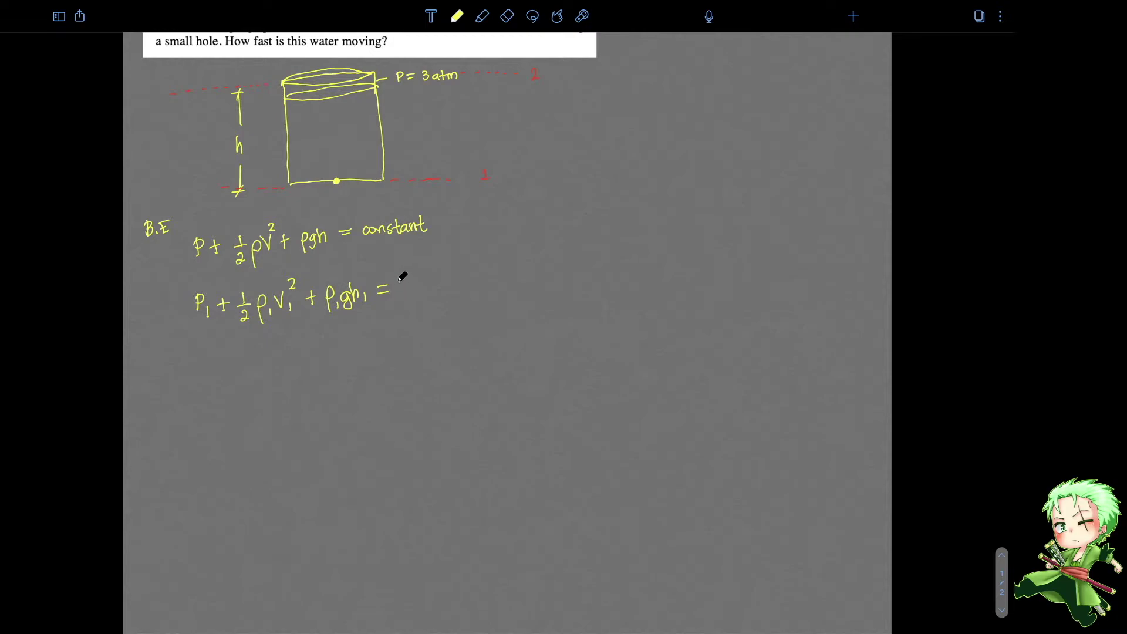
# Complete the right side: = P₂ + ½ρ₂V₂² + ρ₂gh₂.
pyautogui.moveTo(400, 279); pyautogui.dragTo(412, 299)
pyautogui.scroll(1, 413, 286)
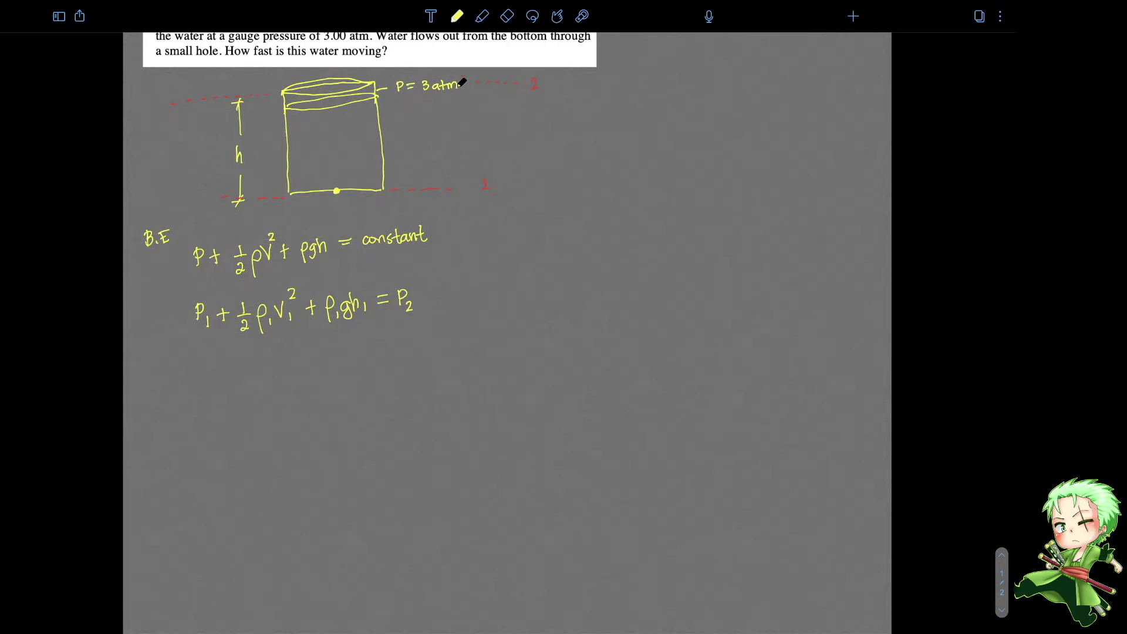
pyautogui.moveTo(427, 291)
pyautogui.mouseDown()
pyautogui.moveTo(426, 304)
pyautogui.moveTo(452, 301)
pyautogui.mouseUp()
pyautogui.moveTo(442, 306)
pyautogui.mouseDown()
pyautogui.moveTo(461, 314)
pyautogui.moveTo(491, 288)
pyautogui.moveTo(499, 302)
pyautogui.moveTo(538, 287)
pyautogui.moveTo(550, 302)
pyautogui.moveTo(571, 289)
pyautogui.moveTo(575, 300)
pyautogui.mouseUp()
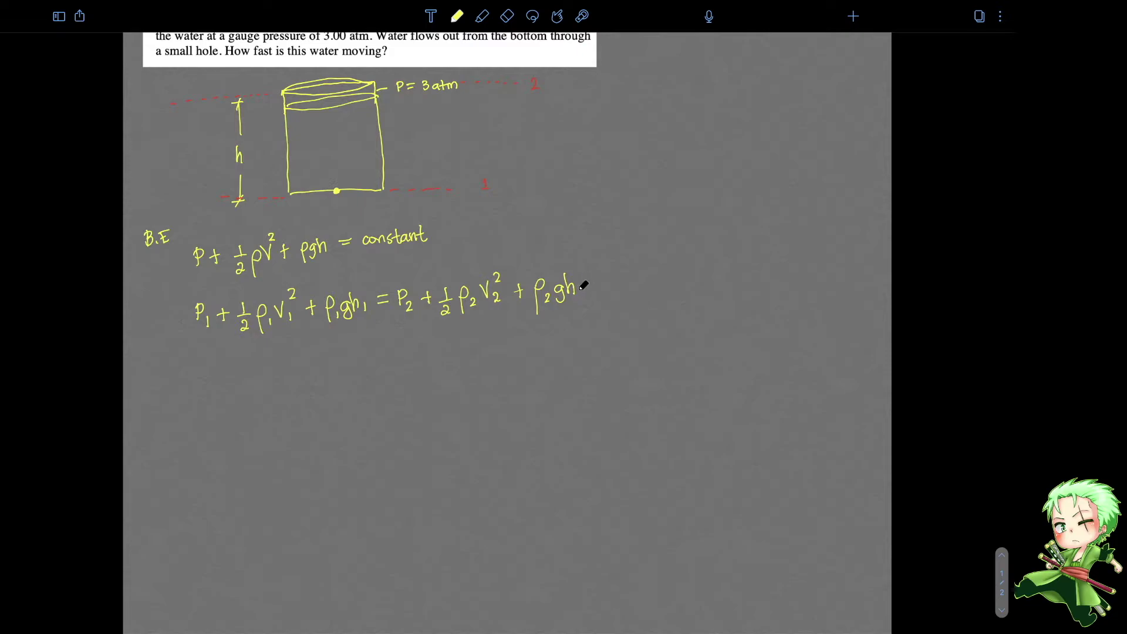
pyautogui.scroll(2, 580, 294)
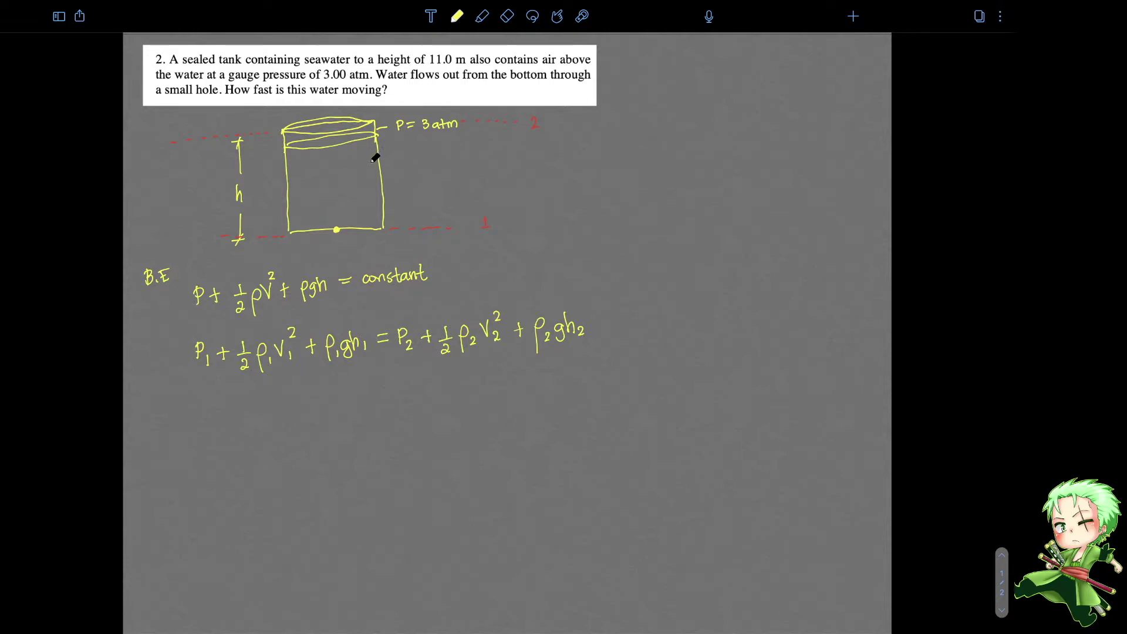
# In light green, write [ρ₁ = ρ₂ = ρ] to the right of the expanded equation.
pyautogui.click(457, 19)
pyautogui.click(497, 92)
pyautogui.moveTo(632, 301)
pyautogui.mouseDown()
pyautogui.moveTo(623, 332)
pyautogui.moveTo(677, 315)
pyautogui.mouseUp()
pyautogui.moveTo(670, 320)
pyautogui.mouseDown()
pyautogui.moveTo(693, 311)
pyautogui.moveTo(708, 323)
pyautogui.mouseUp()
pyautogui.moveTo(719, 314); pyautogui.dragTo(728, 312)
pyautogui.moveTo(720, 321)
pyautogui.mouseDown()
pyautogui.moveTo(743, 305)
pyautogui.moveTo(747, 318)
pyautogui.moveTo(772, 323)
pyautogui.mouseUp()
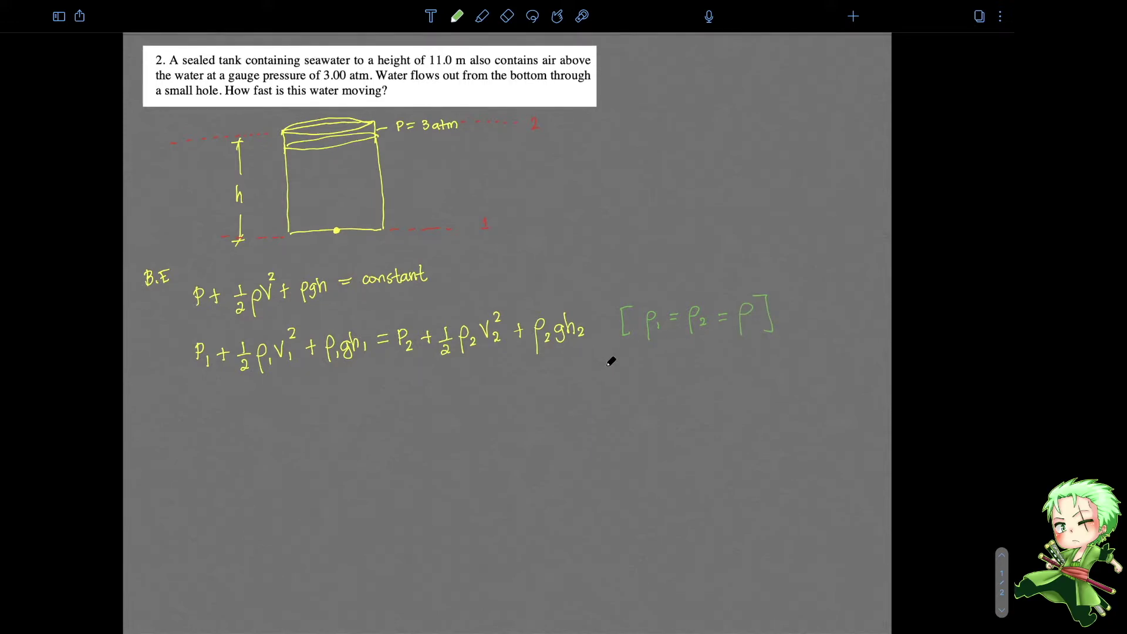
pyautogui.scroll(1, 593, 351)
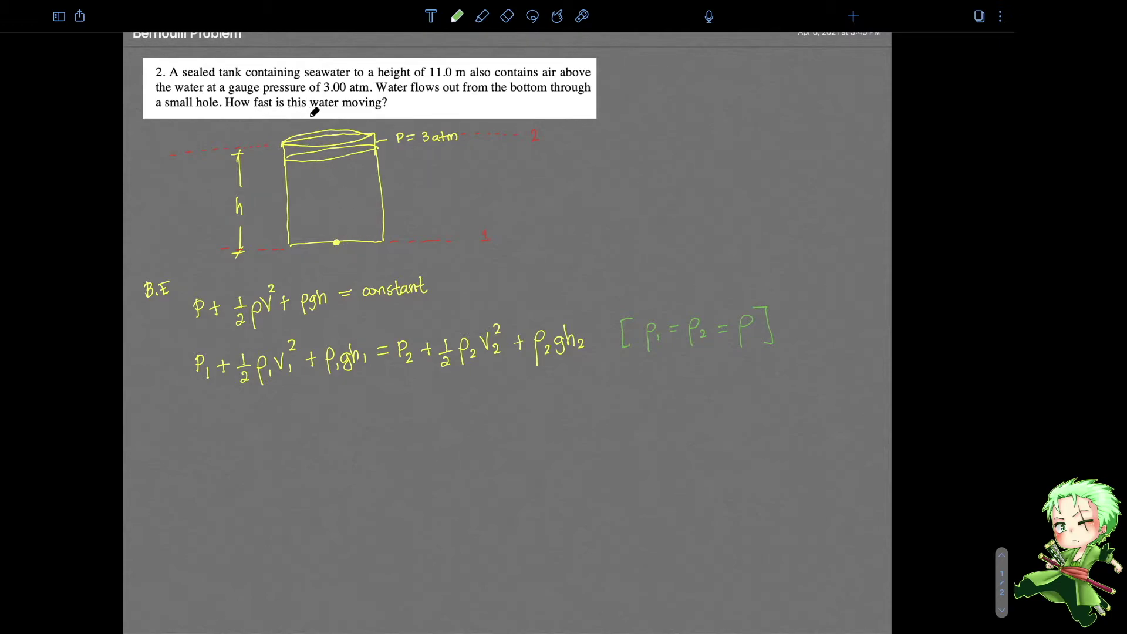
# Highlight the V₁² term in purple, then set the pen back to yellow ink.
pyautogui.click(481, 16)
pyautogui.moveTo(290, 340)
pyautogui.mouseDown()
pyautogui.moveTo(287, 370)
pyautogui.moveTo(293, 344)
pyautogui.mouseUp()
pyautogui.click(462, 17)
pyautogui.click(458, 16)
pyautogui.click(472, 68)
# Write 'Recall: A₁V₁ = A₂V₂' at top right and re-mark the tank's hole.
pyautogui.scroll(1, 547, 365)
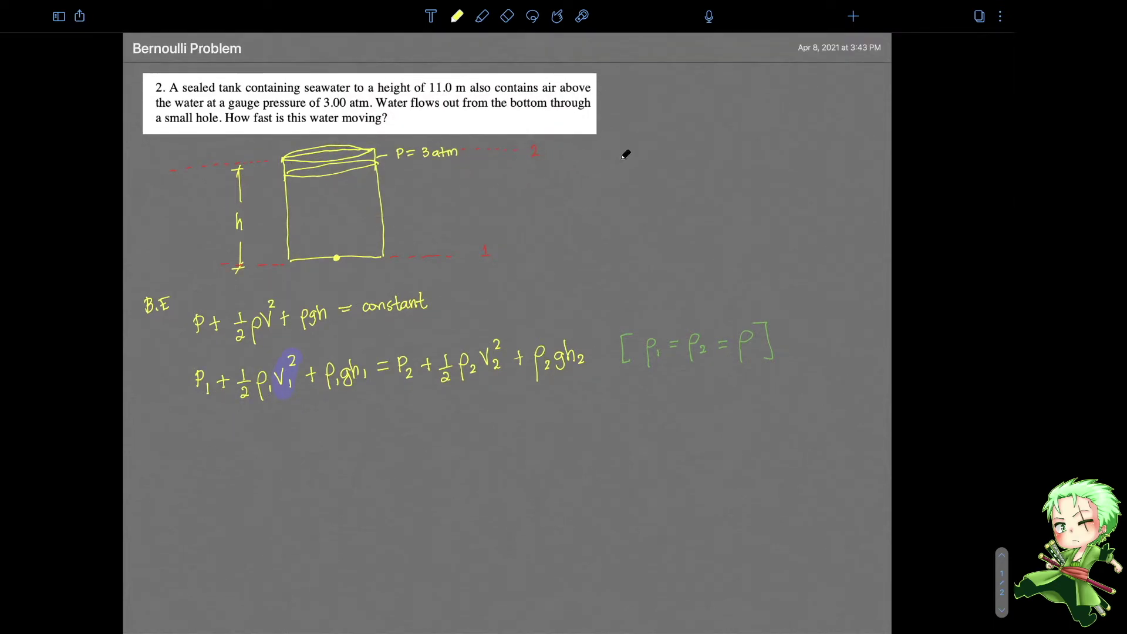
pyautogui.moveTo(640, 109)
pyautogui.mouseDown()
pyautogui.moveTo(663, 121)
pyautogui.moveTo(692, 113)
pyautogui.mouseUp()
pyautogui.click(694, 123)
pyautogui.moveTo(682, 165)
pyautogui.mouseDown()
pyautogui.moveTo(685, 146)
pyautogui.moveTo(715, 164)
pyautogui.moveTo(738, 151)
pyautogui.mouseUp()
pyautogui.moveTo(730, 156); pyautogui.dragTo(764, 155)
pyautogui.moveTo(769, 155)
pyautogui.mouseDown()
pyautogui.moveTo(776, 161)
pyautogui.moveTo(786, 145)
pyautogui.moveTo(796, 163)
pyautogui.mouseUp()
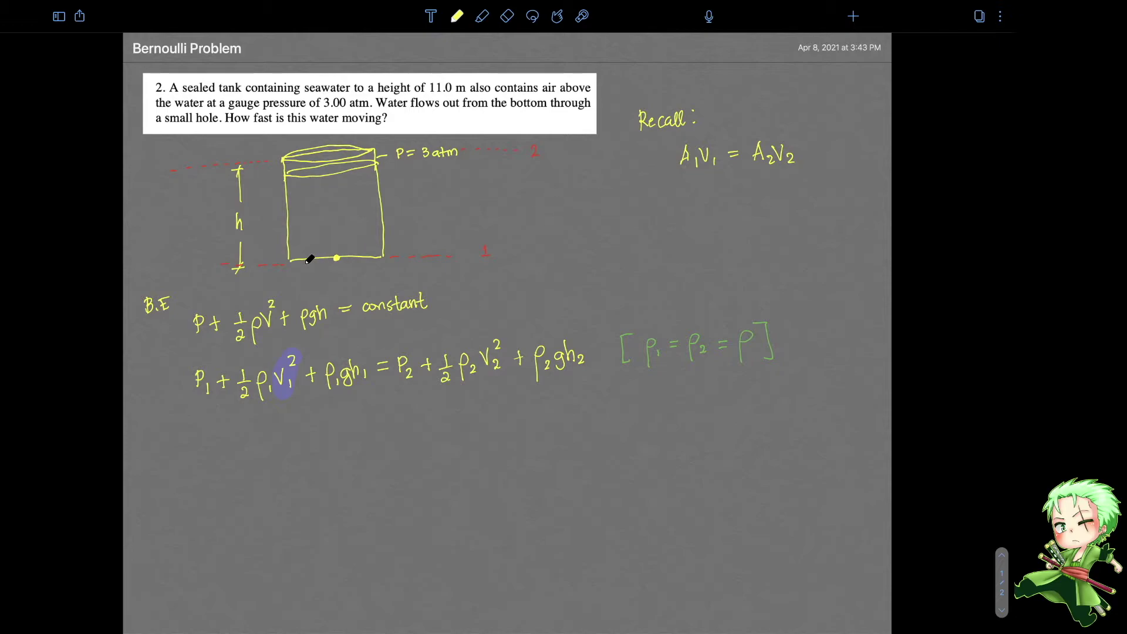
pyautogui.click(337, 257)
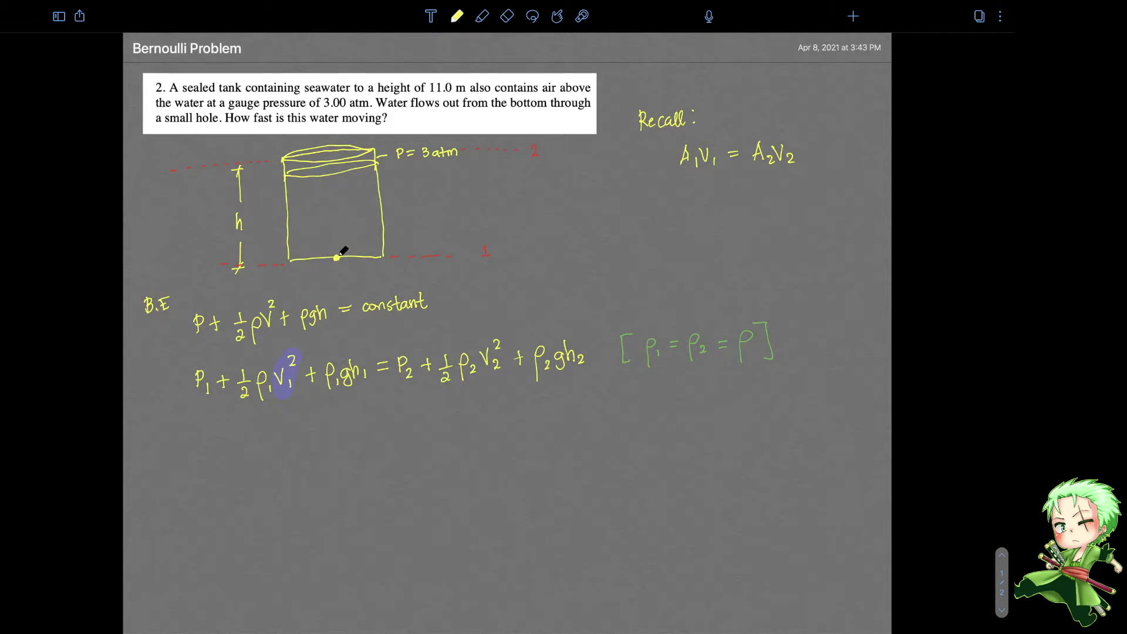